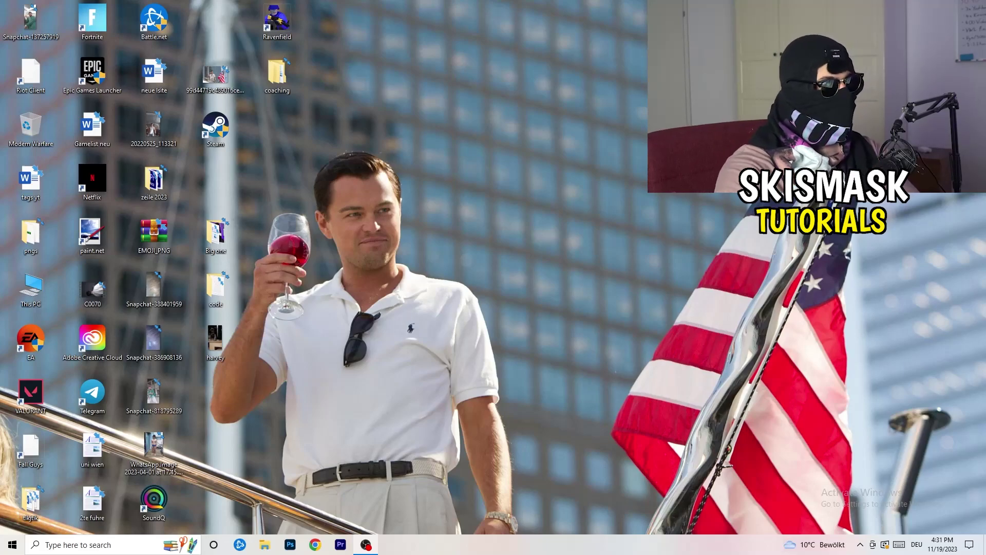
Launch NVIDIA Control Panel from the desktop's right-click menu to reach Change Resolution
right_click(529, 183)
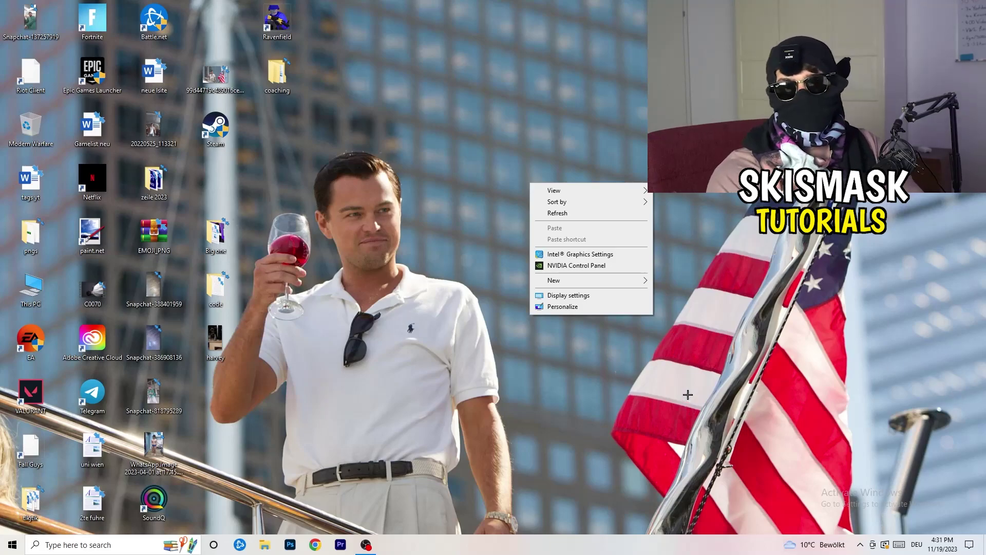
click(553, 266)
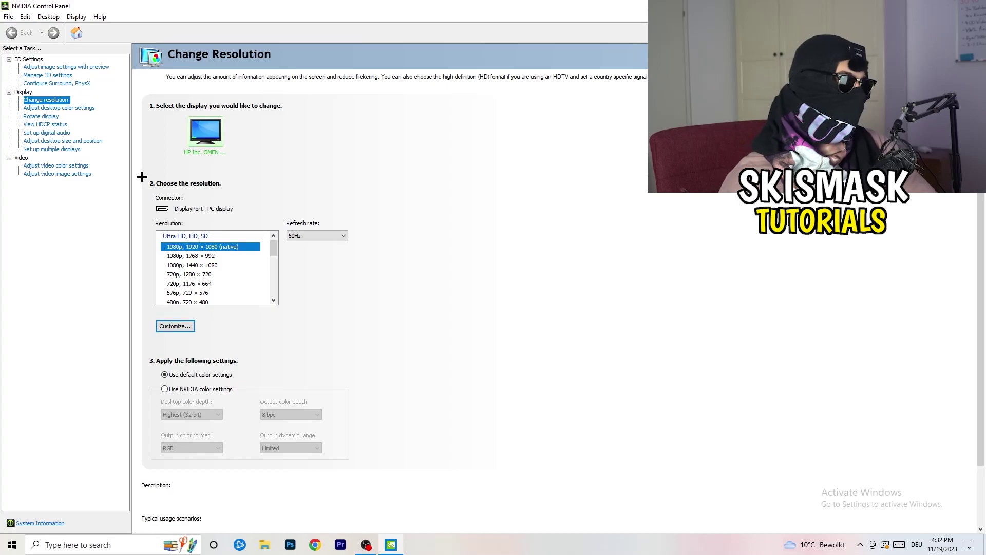
click(181, 326)
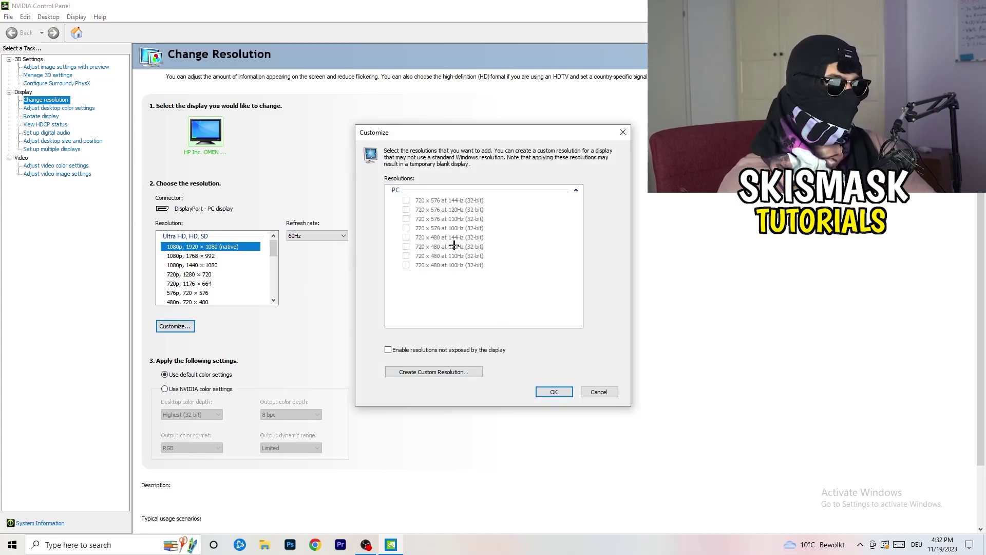
click(447, 371)
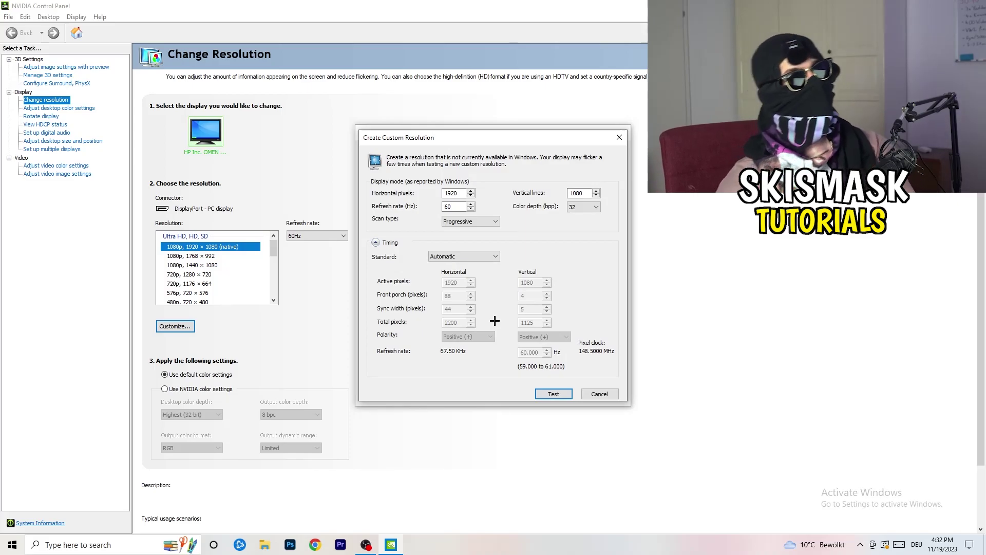
double_click(461, 195)
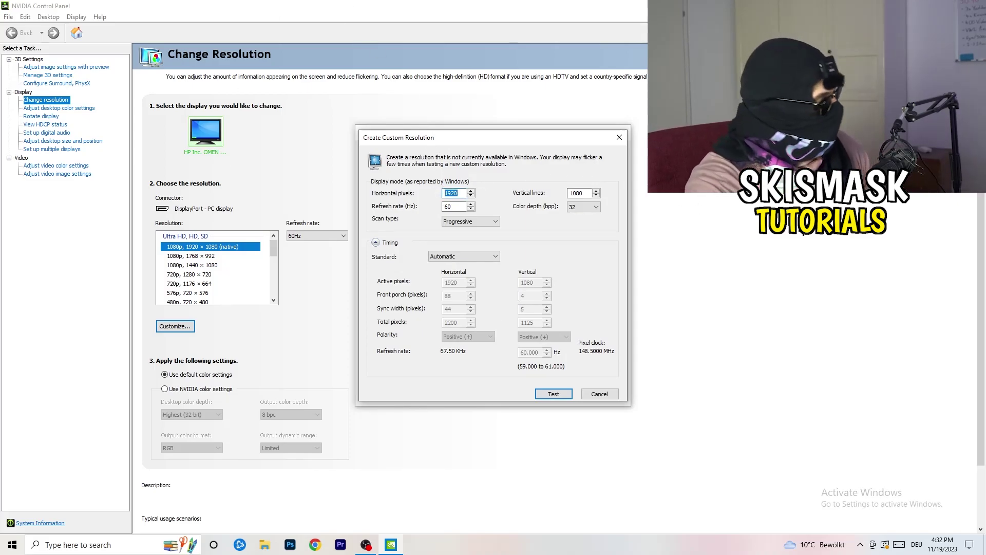
text(1140)
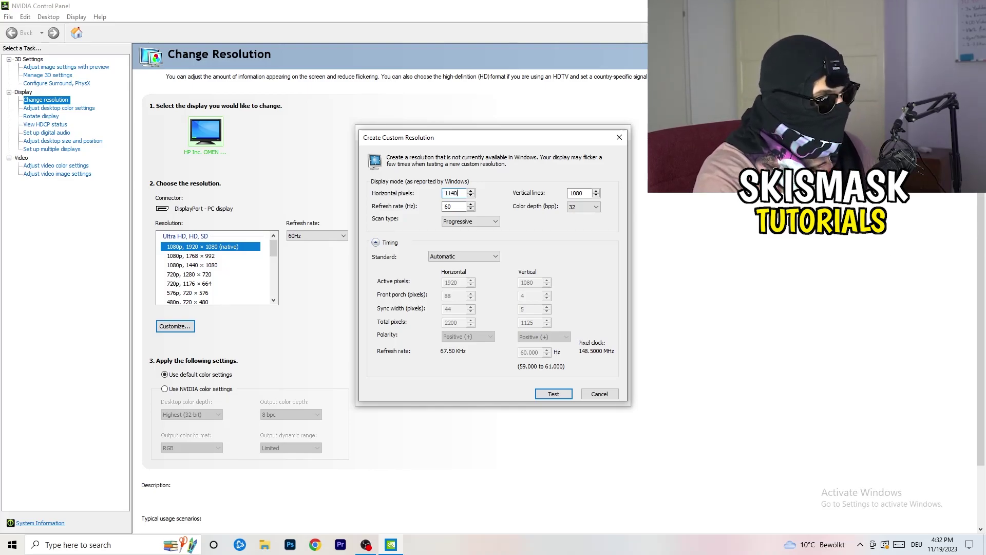
key(BackSpace)
key(BackSpace)
key(BackSpace)
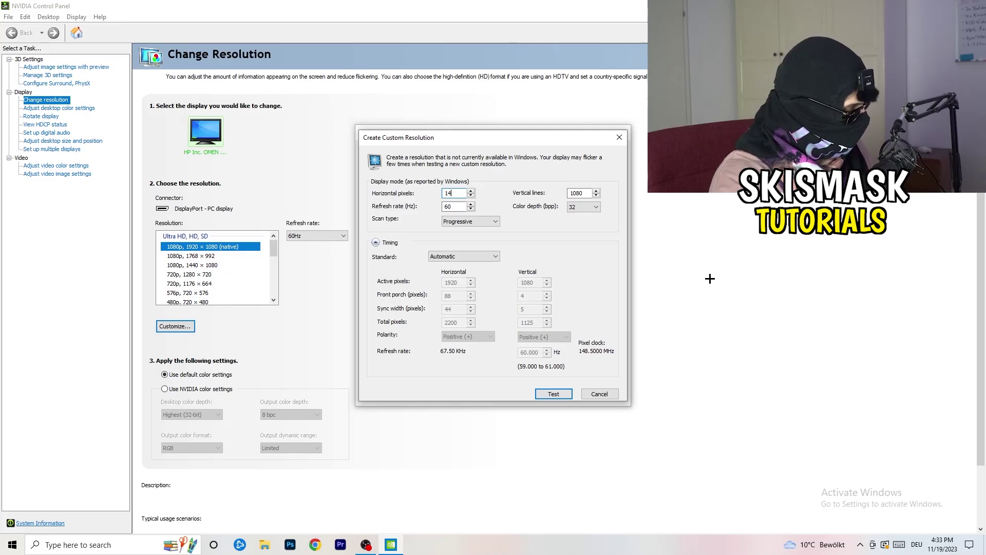
text(440)
double_click(578, 193)
text(10)
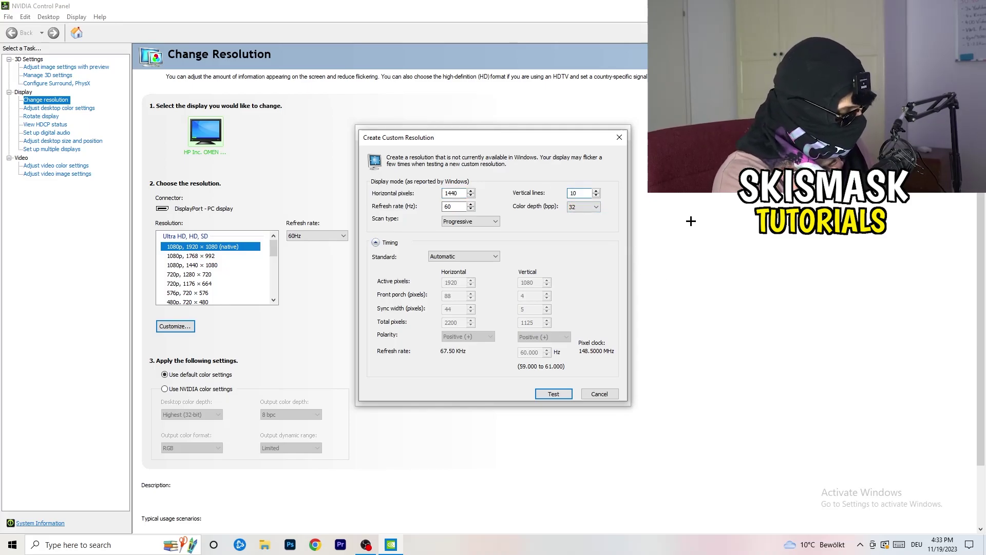
text(40)
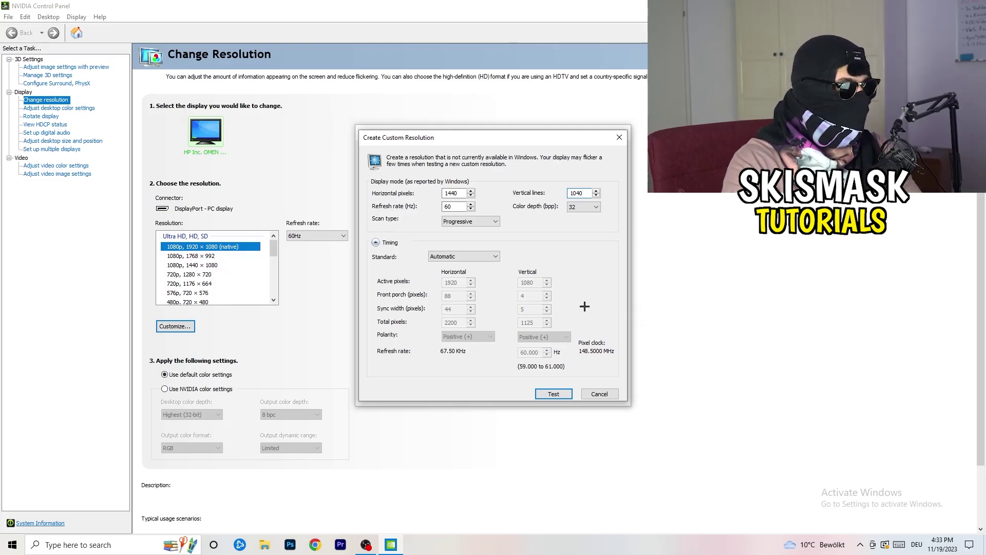
click(469, 221)
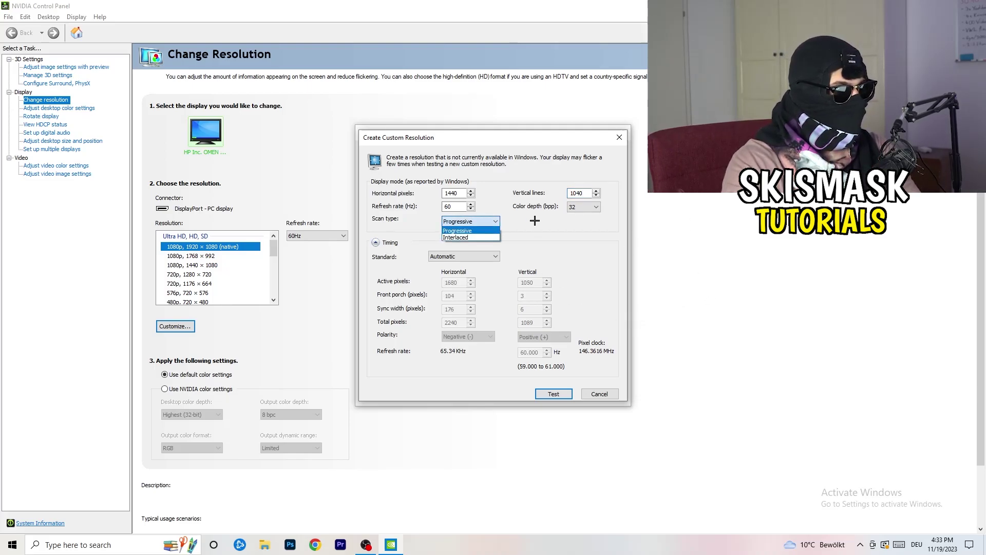
click(536, 249)
click(477, 257)
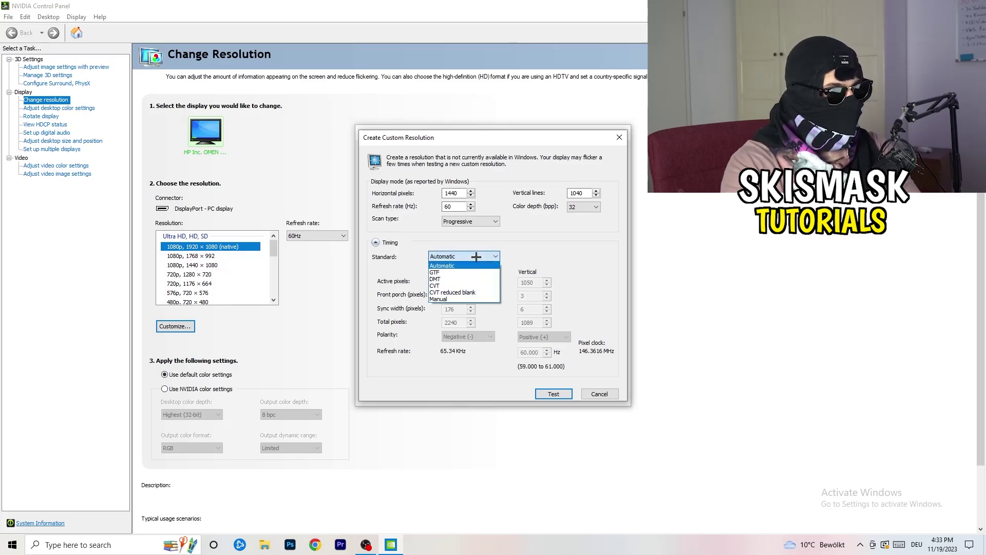
click(543, 263)
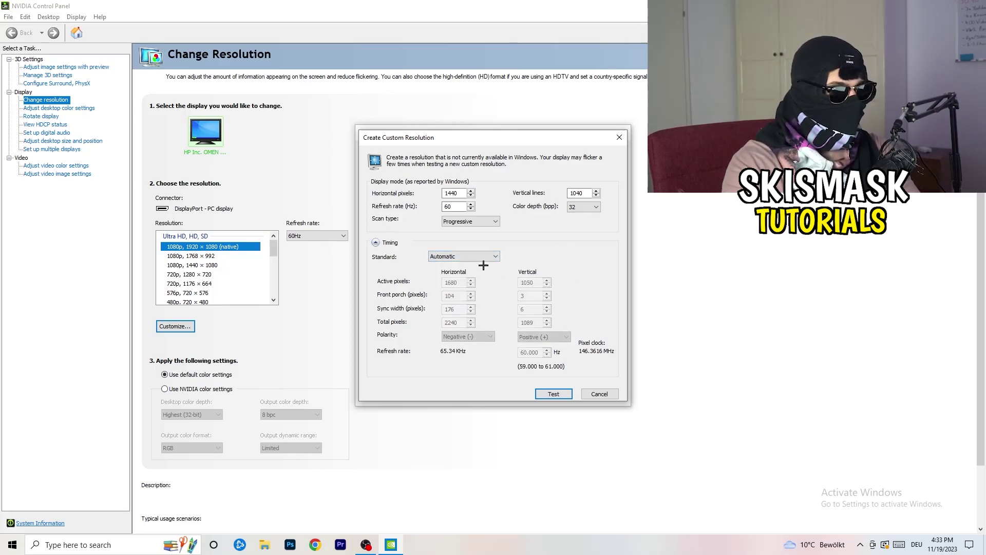
click(461, 257)
click(465, 280)
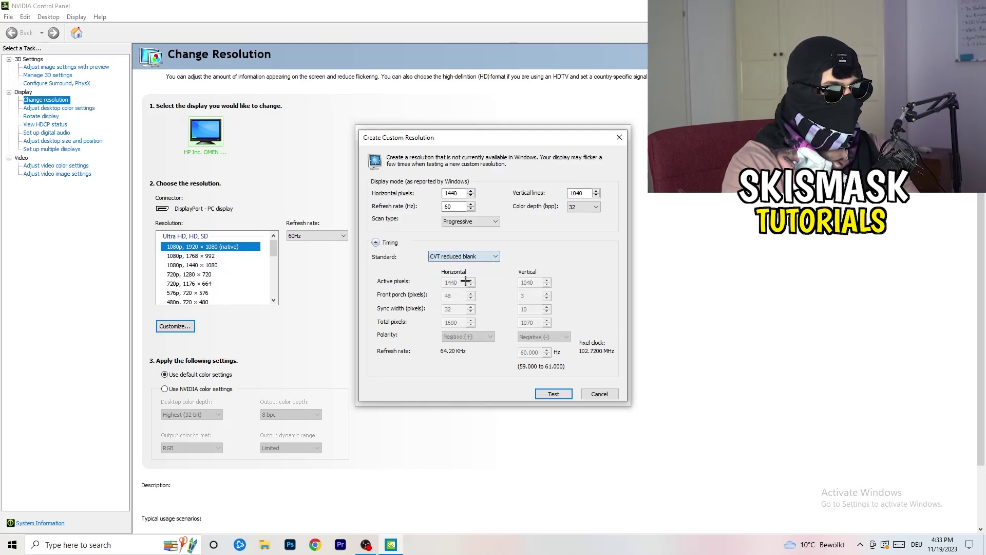
Discard the custom resolution, close NVIDIA Control Panel with Alt+F4, and open Windows Settings
click(623, 136)
click(624, 130)
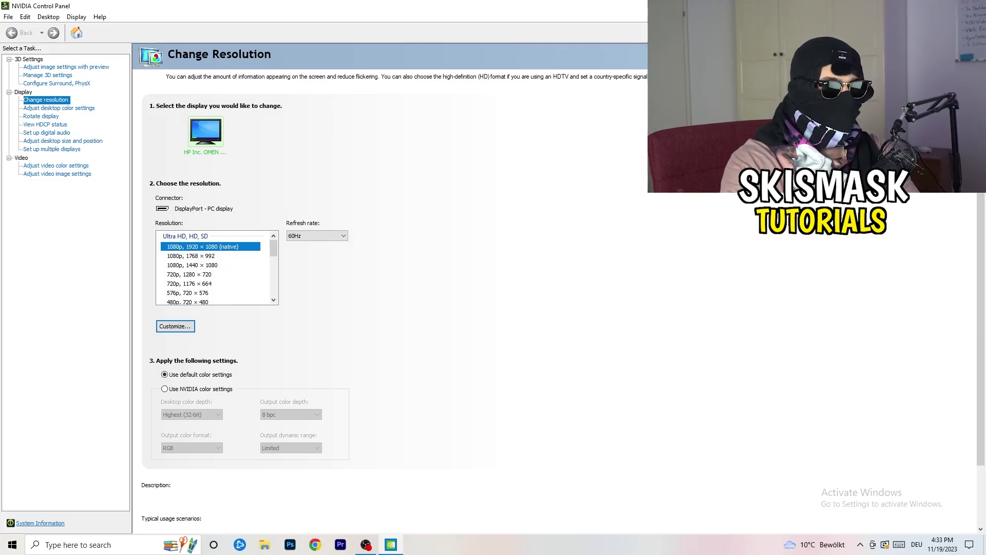
key(alt+F4)
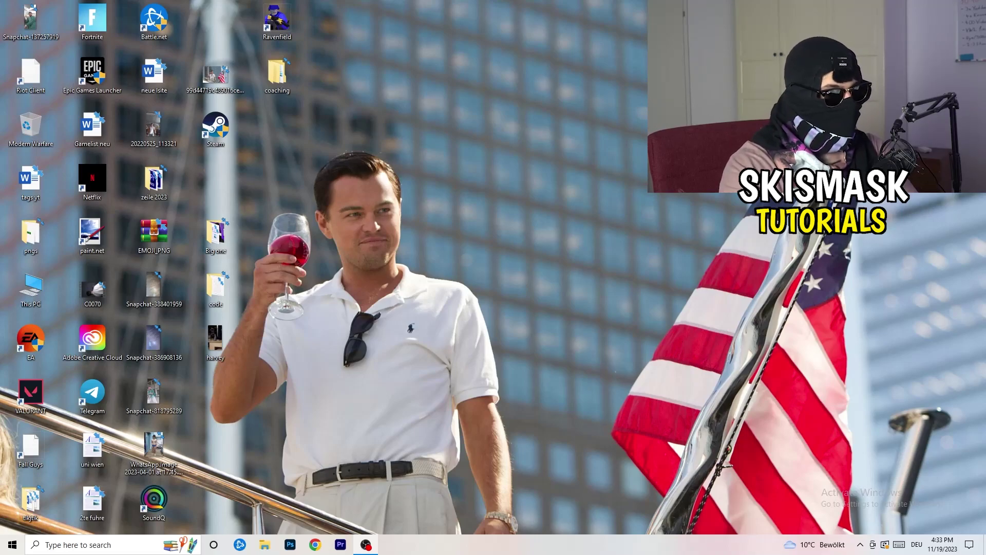
click(13, 544)
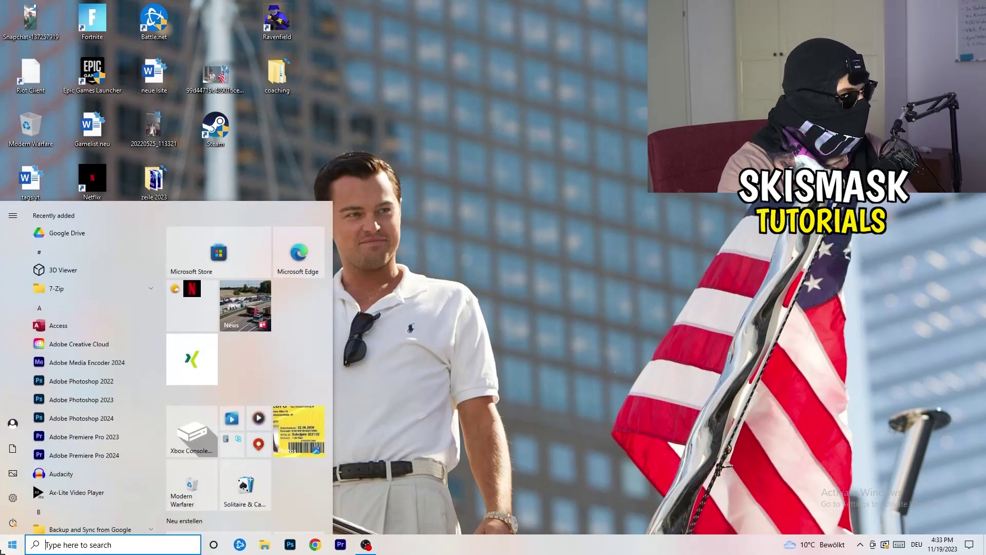
click(14, 497)
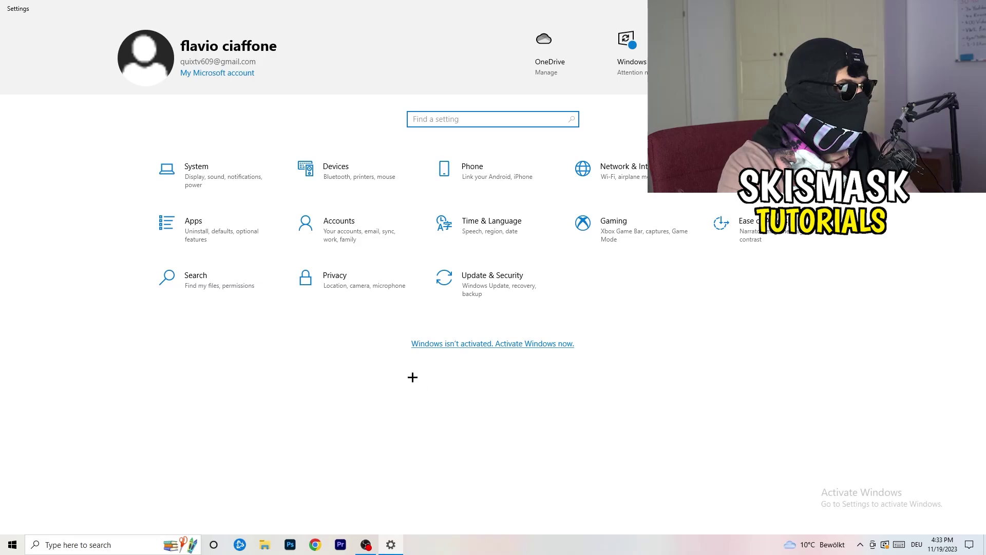
click(216, 187)
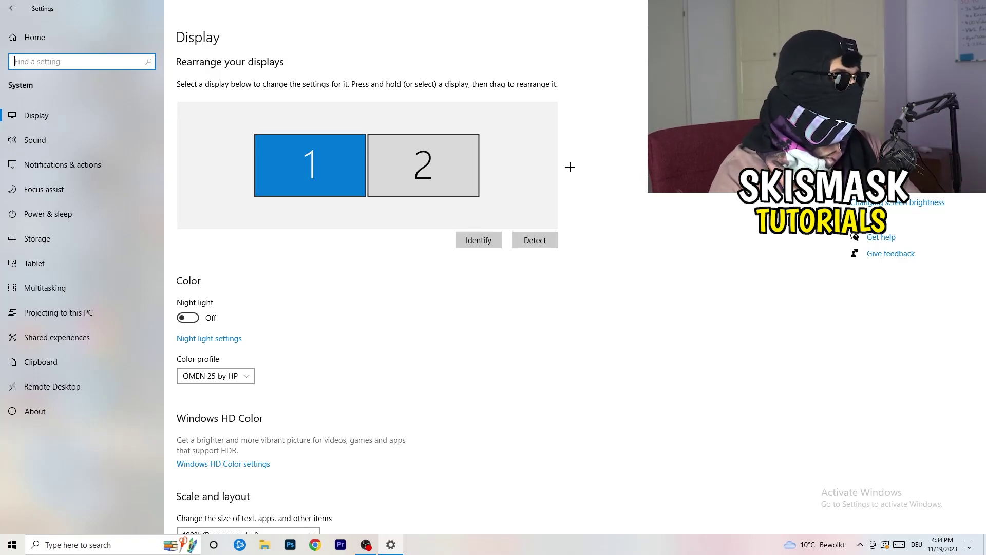
scroll(329, 252, down, 4)
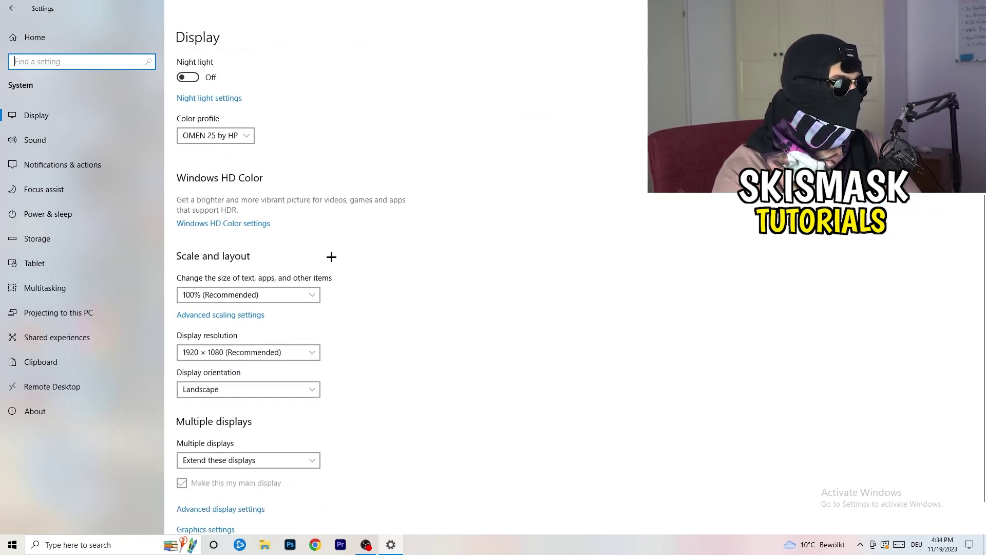
click(264, 134)
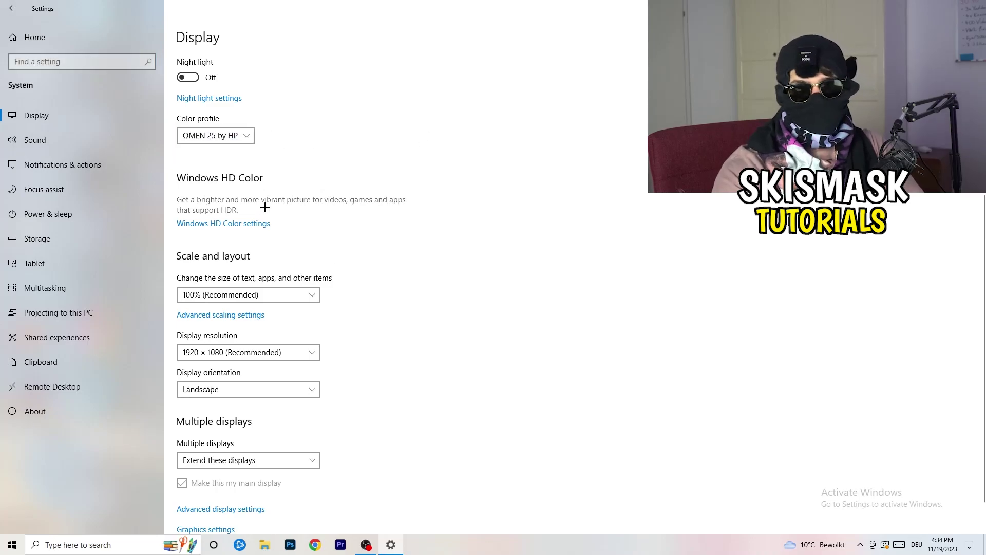
scroll(249, 211, down, 1)
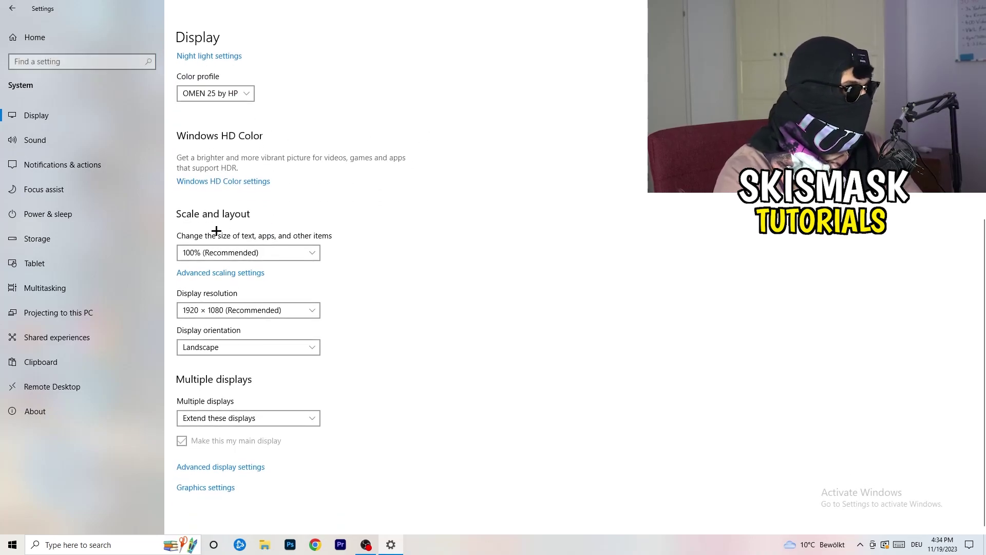
click(303, 252)
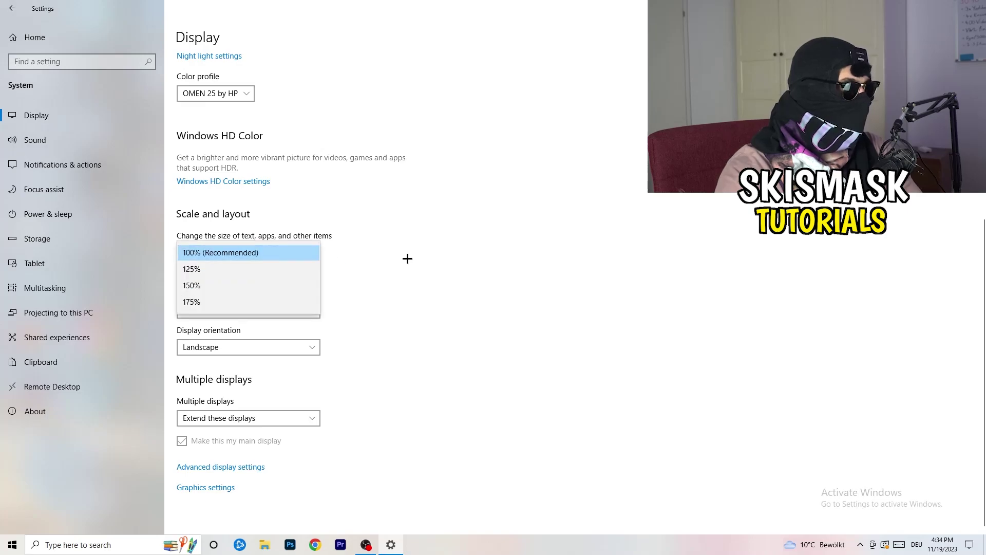
click(481, 242)
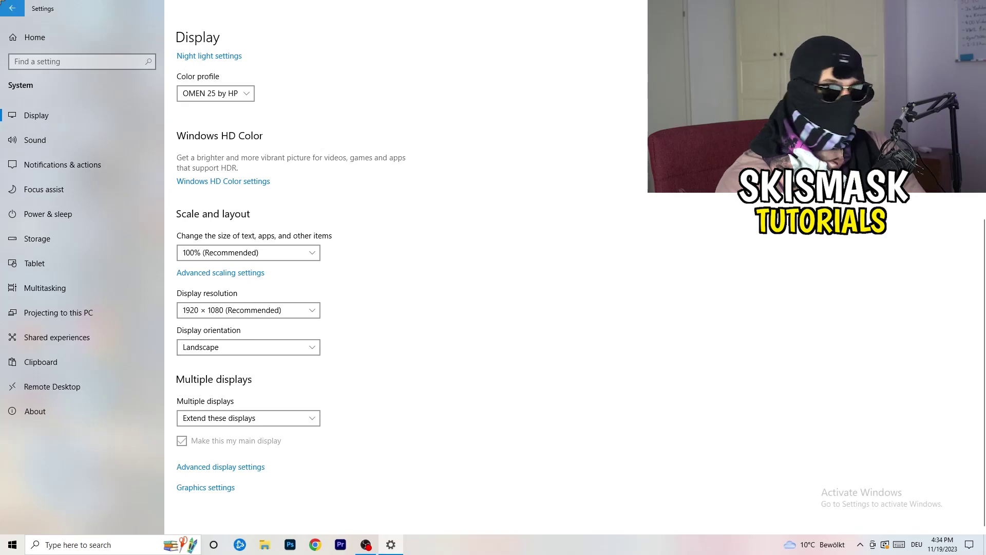
Return to the Settings home and open the Xbox Game Bar page under Gaming
click(12, 8)
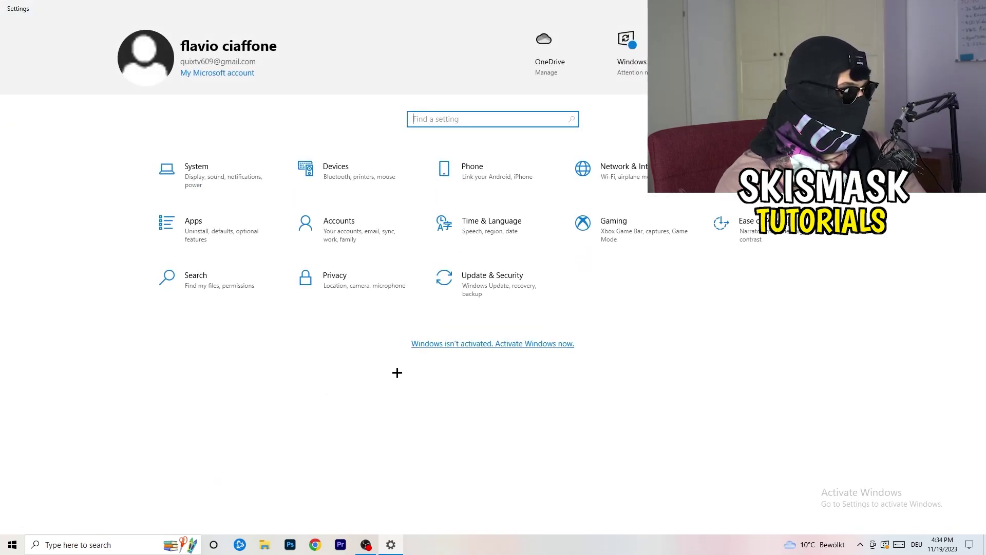
click(655, 243)
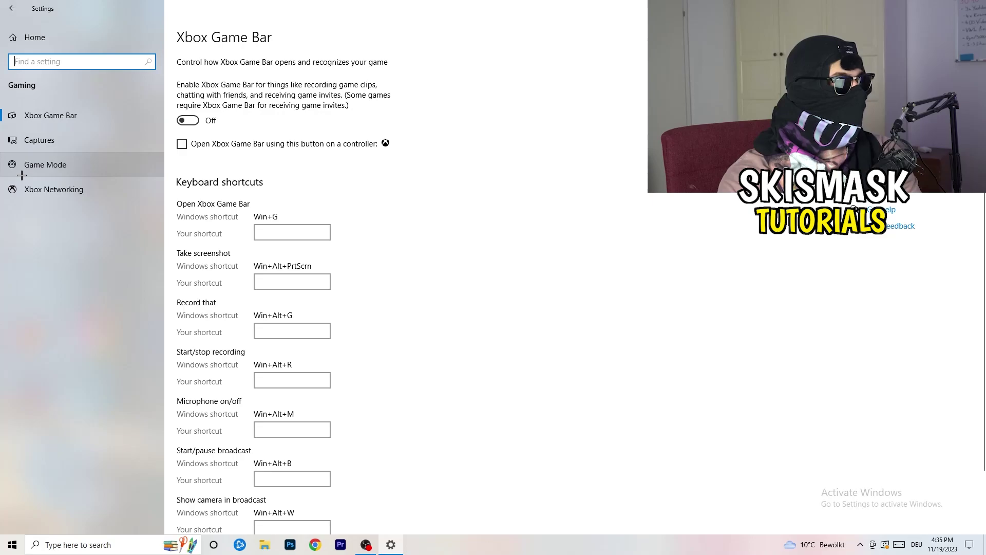
Check that Game Mode is On, then close Settings with Alt+F4
click(58, 163)
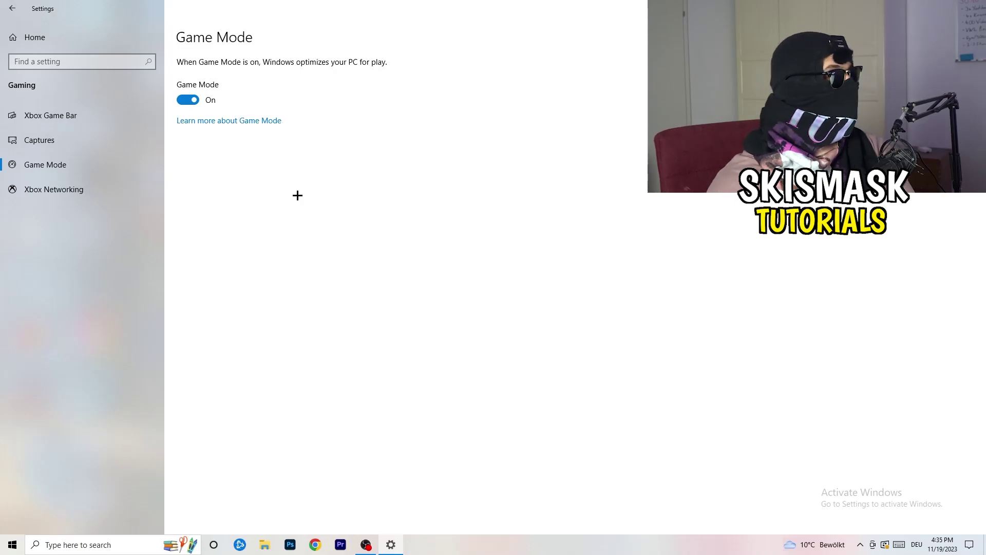
key(alt+F4)
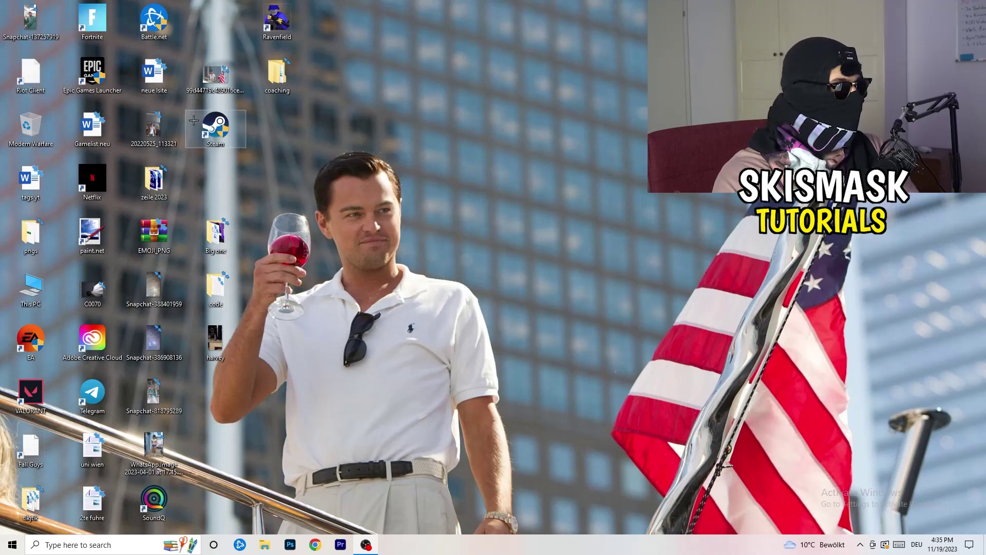
Set the Steam shortcut to Windows 8 compatibility mode with Run as administrator, and confirm with OK
drag(218, 129, 523, 210)
right_click(527, 178)
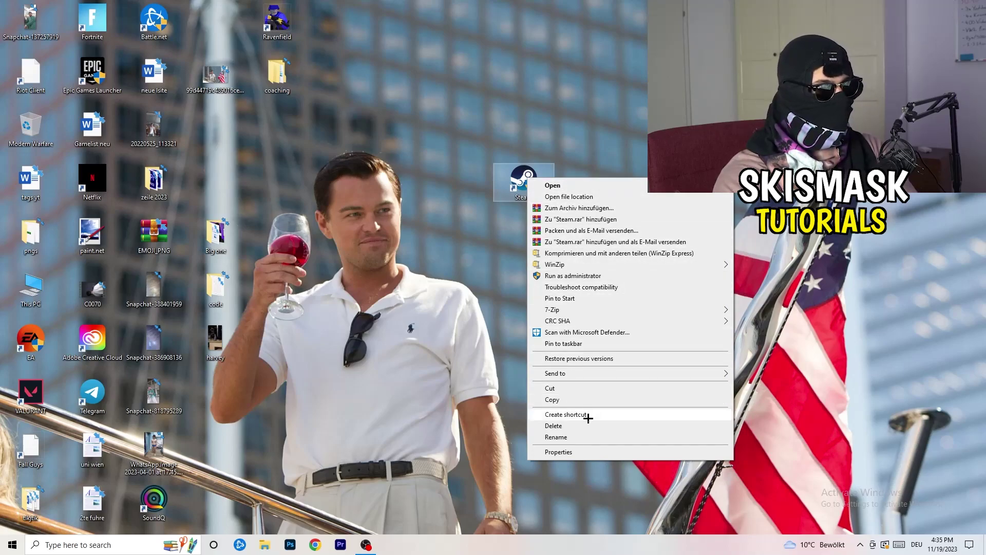
click(593, 452)
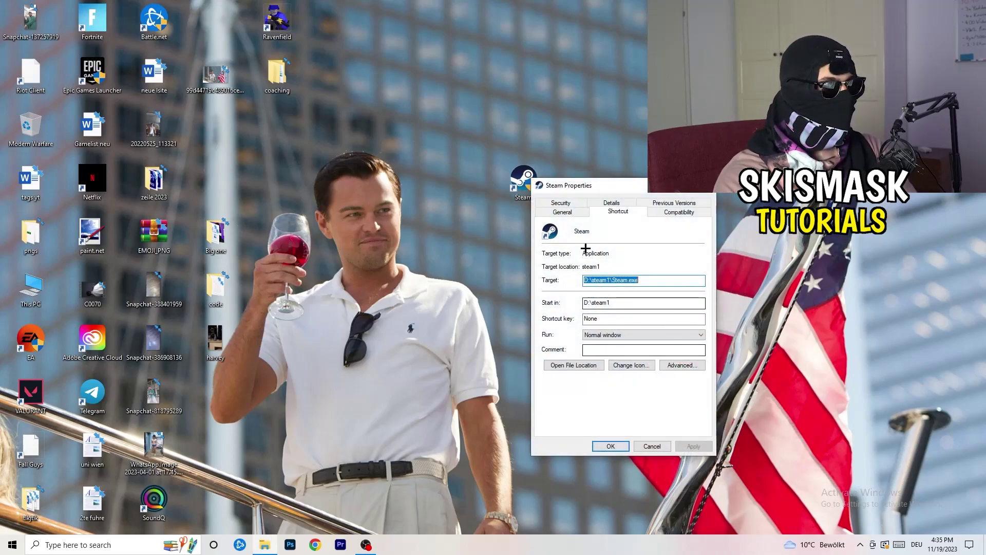
drag(582, 187, 423, 100)
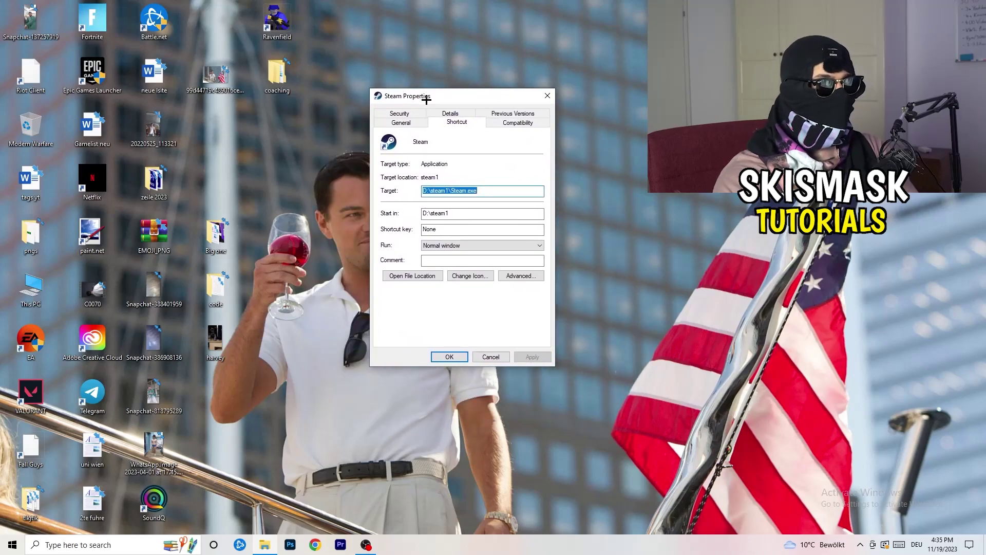
click(527, 122)
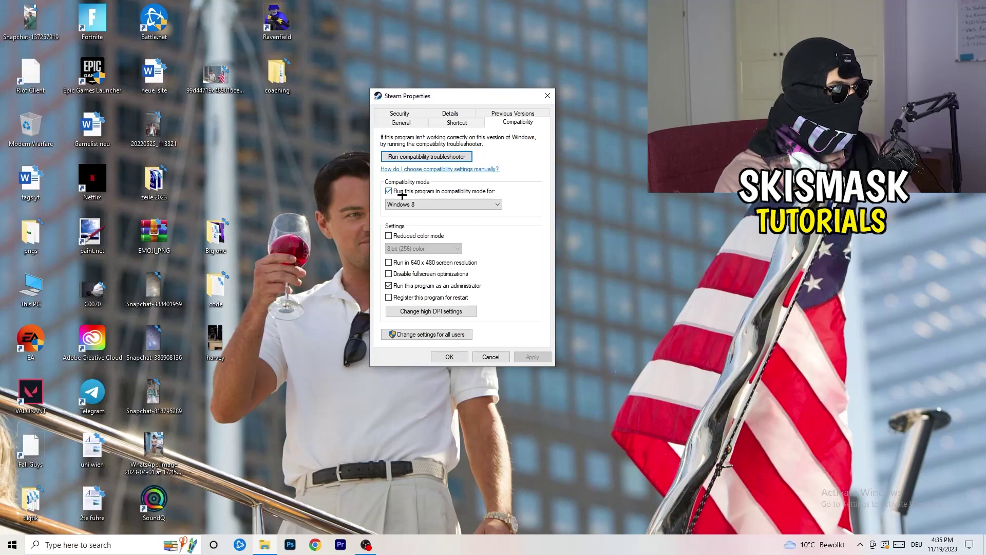
click(465, 204)
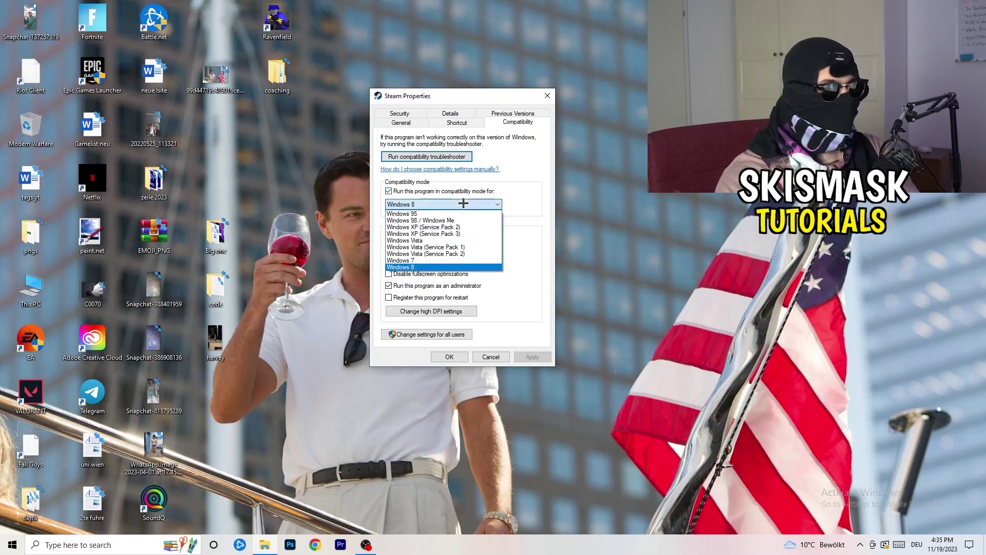
click(548, 198)
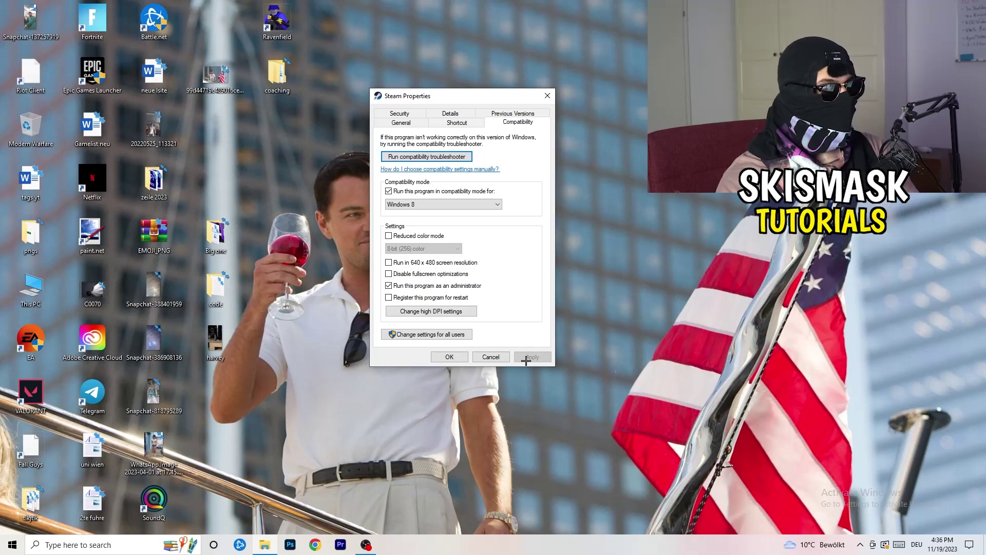
click(449, 356)
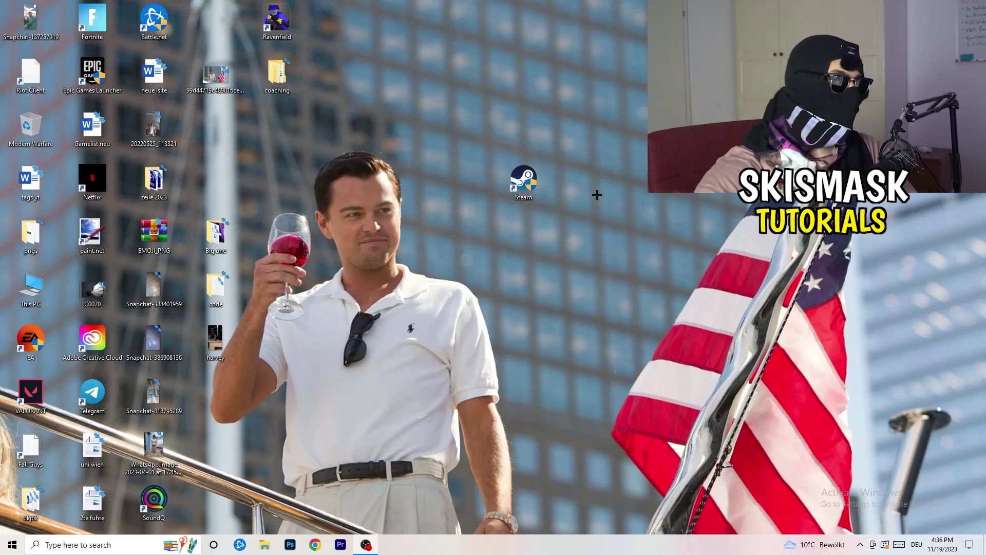
Recheck Steam's Compatibility tab, then return the Steam shortcut to its original desktop grid slot
drag(536, 192, 474, 192)
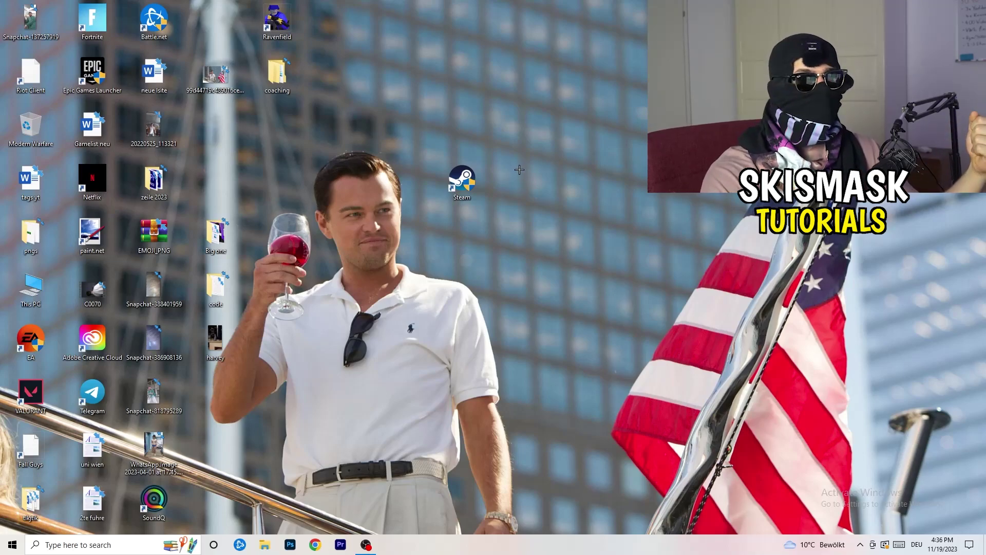
drag(472, 181, 356, 175)
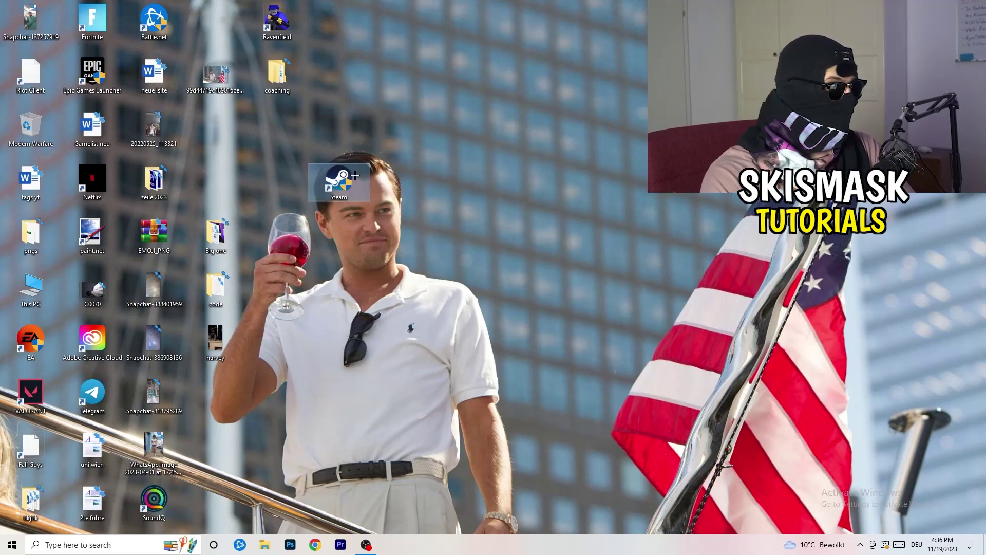
right_click(339, 177)
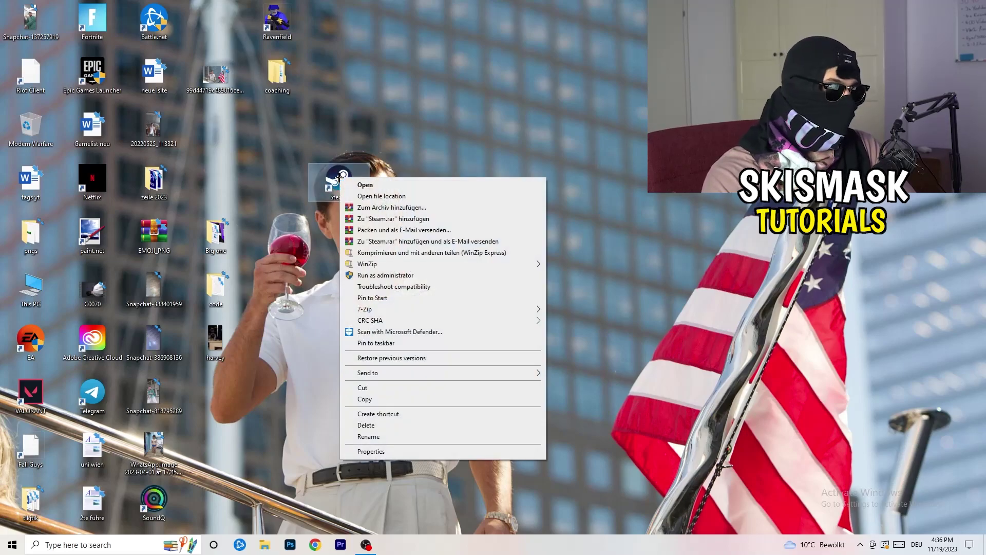
click(371, 452)
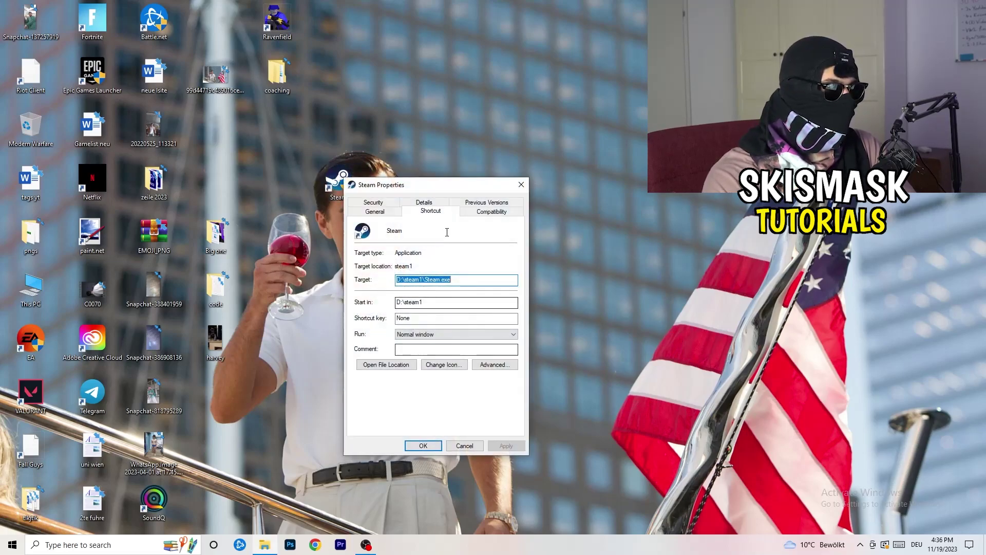
click(488, 210)
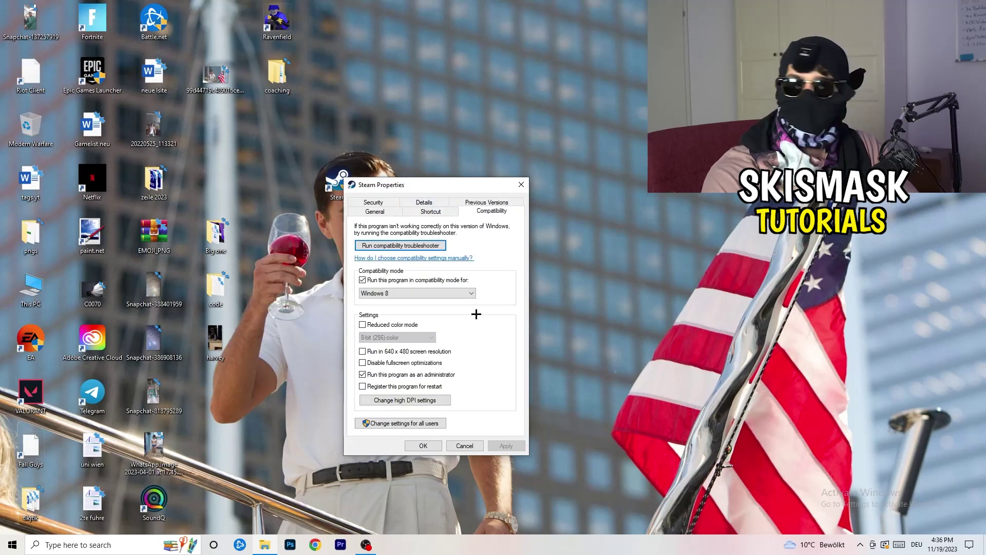
click(523, 183)
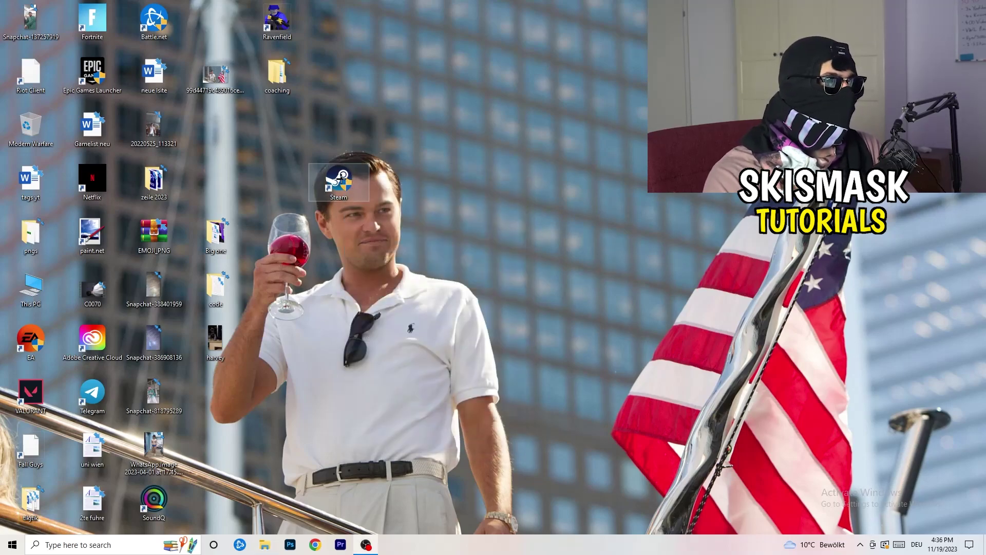
drag(216, 125, 216, 126)
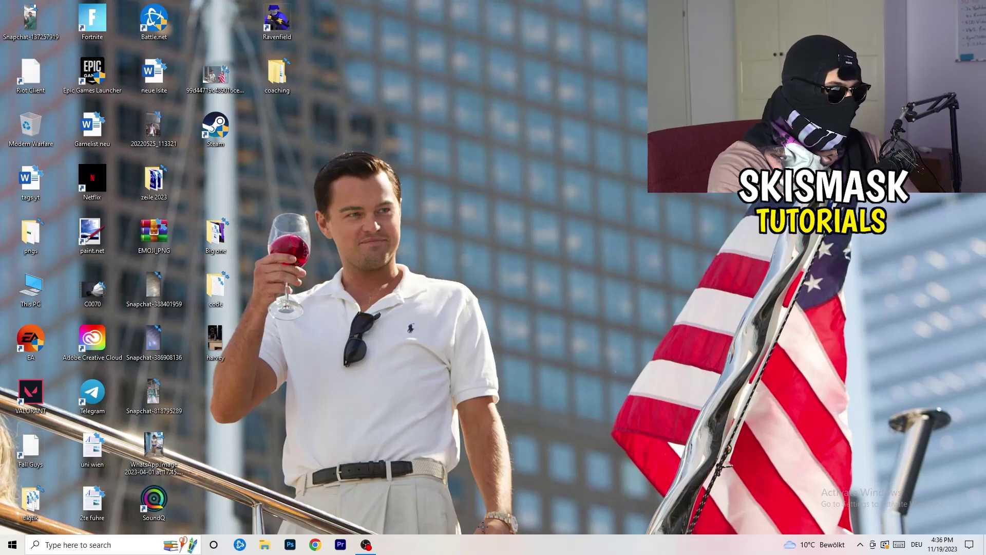
drag(488, 539, 564, 550)
Open Task Manager maximized on Details and show Set priority for the Creative Cloud helper process
right_click(527, 546)
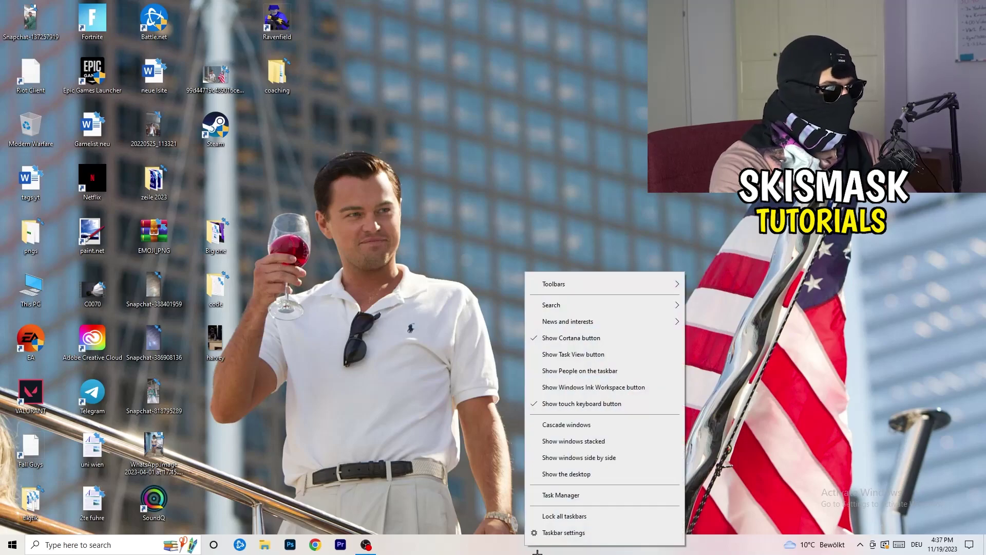
click(574, 495)
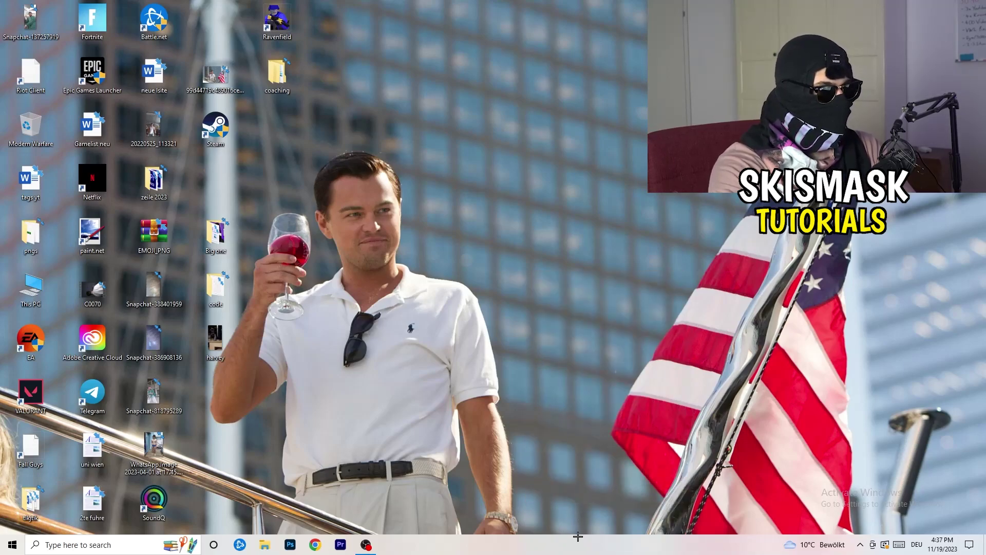
click(573, 20)
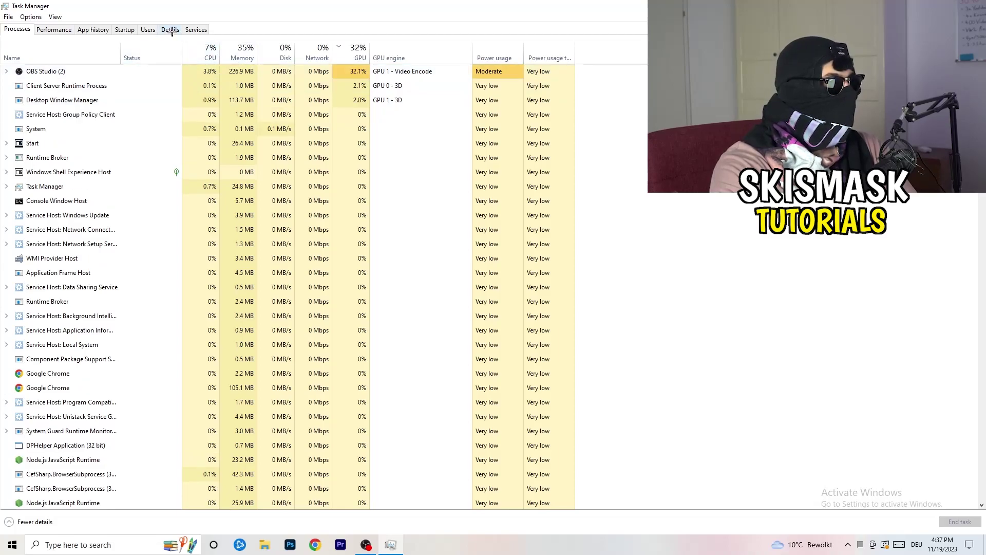
click(170, 30)
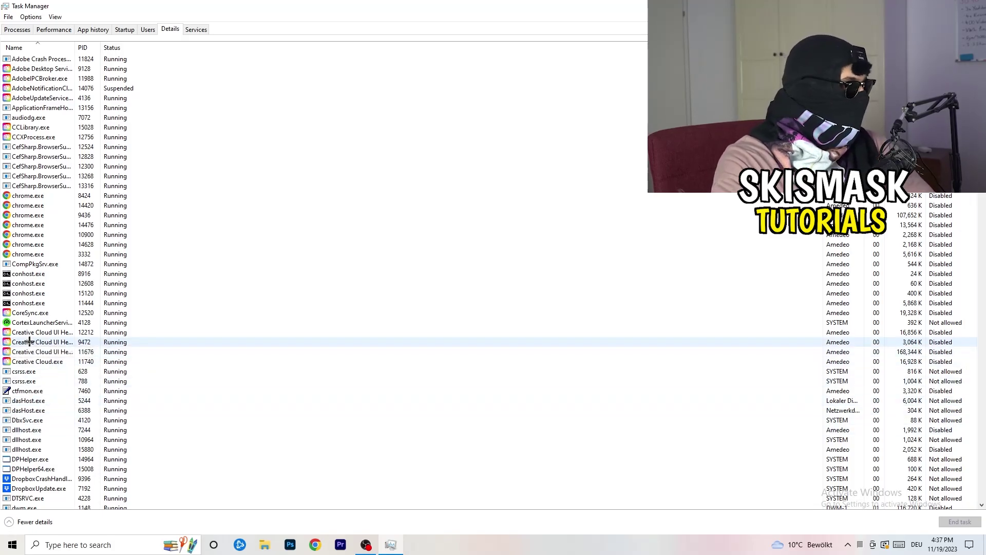
right_click(29, 342)
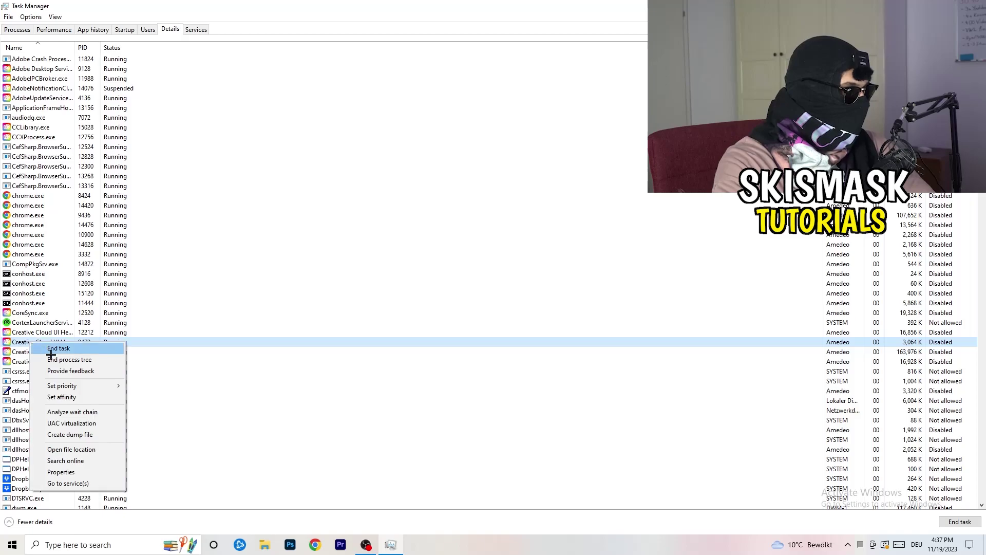
mouse_move(120, 383)
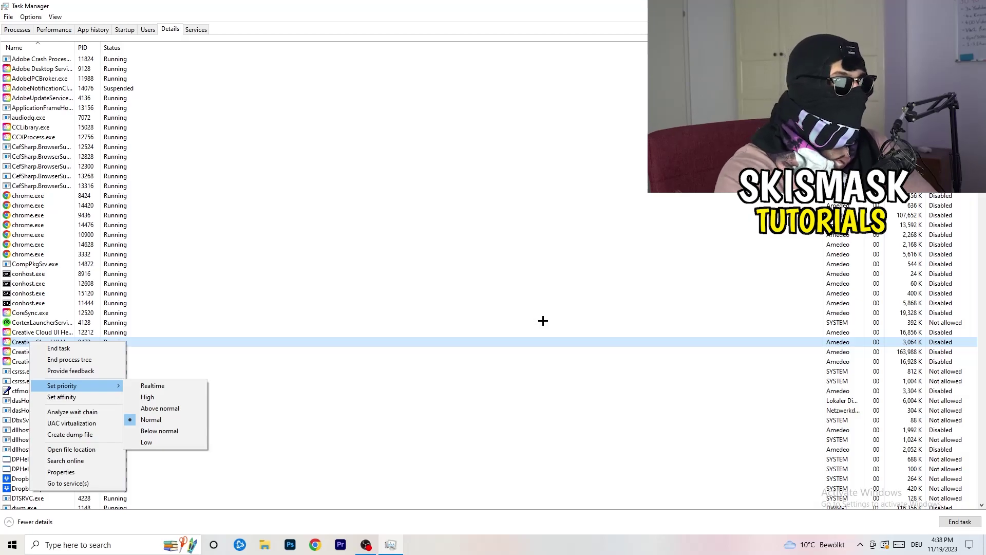
Dismiss the process menu with Escape and close Task Manager
key(Escape)
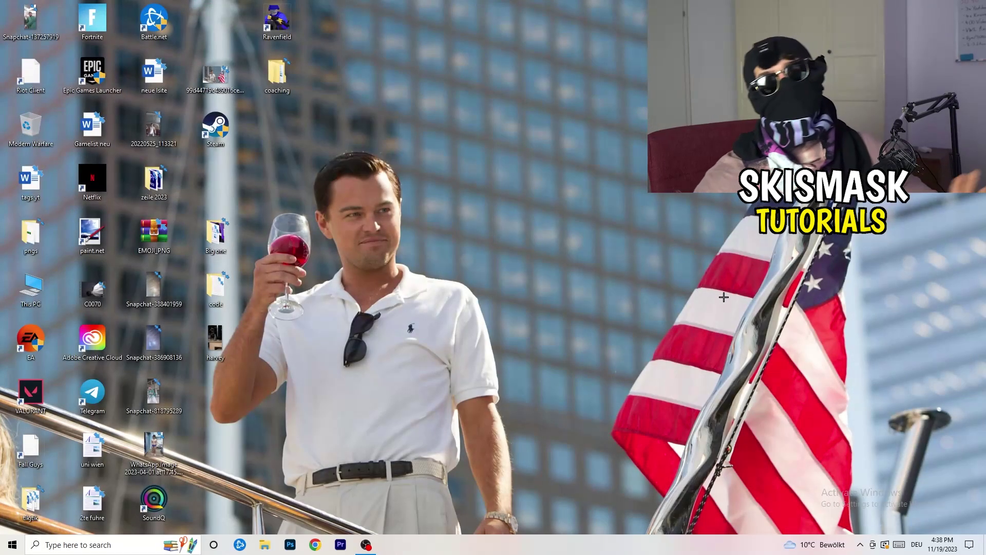